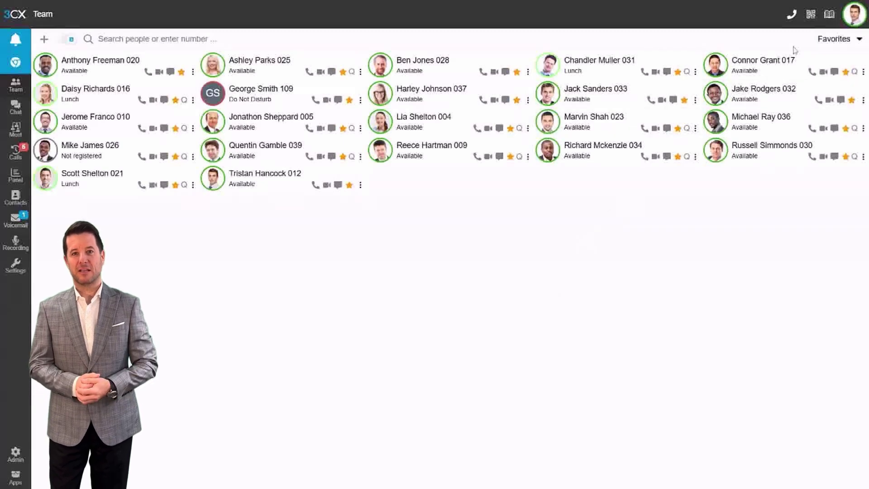
# Set the Default status greeting to Play Default and start recording a new greeting prompt
pyautogui.click(854, 14)
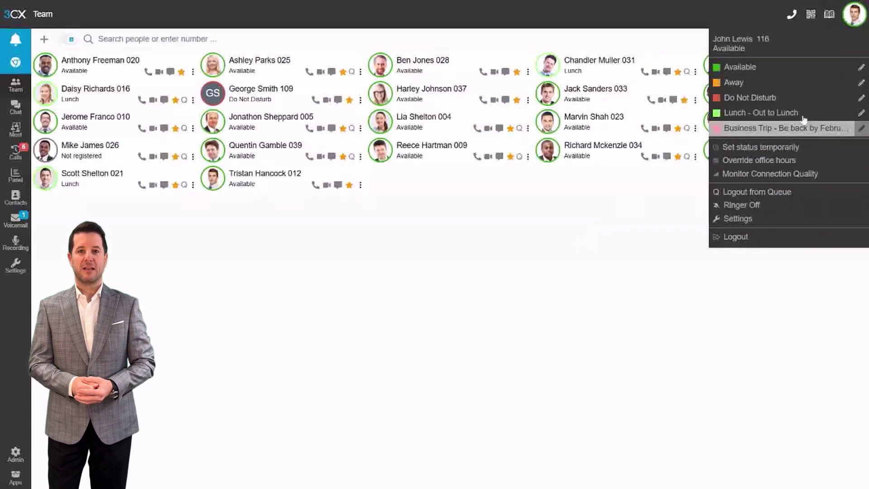
pyautogui.click(746, 219)
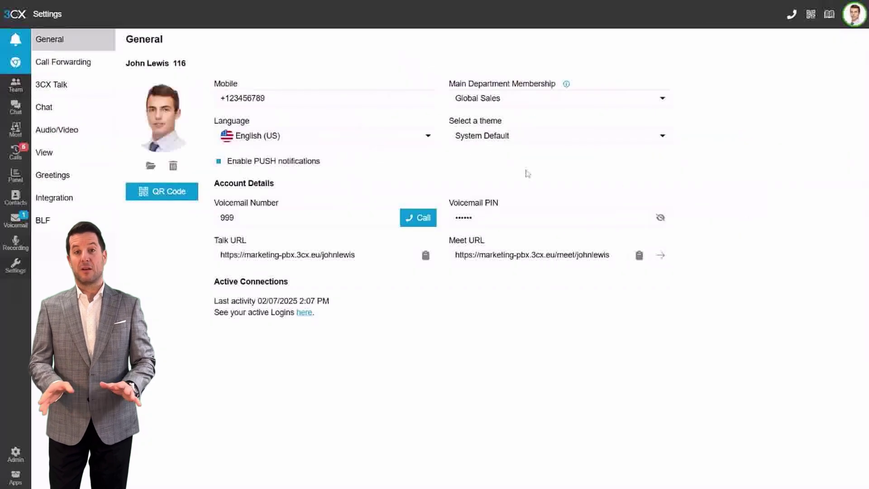
pyautogui.click(56, 178)
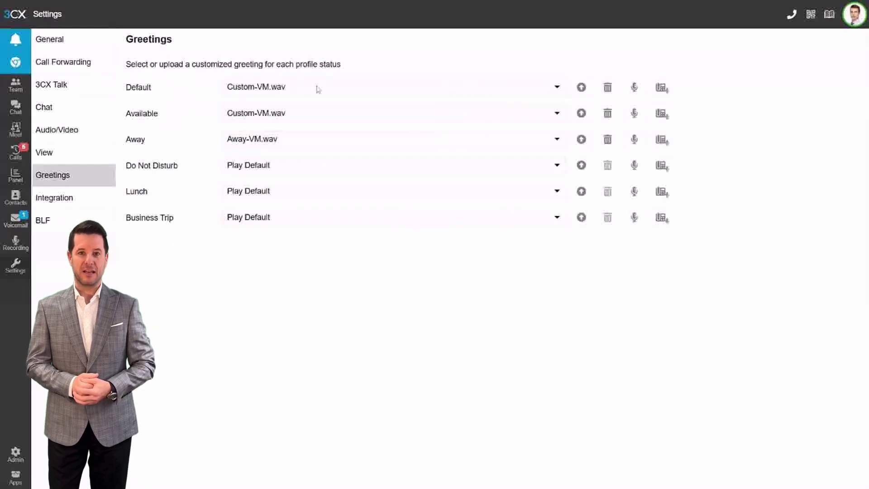
pyautogui.click(317, 89)
pyautogui.click(291, 104)
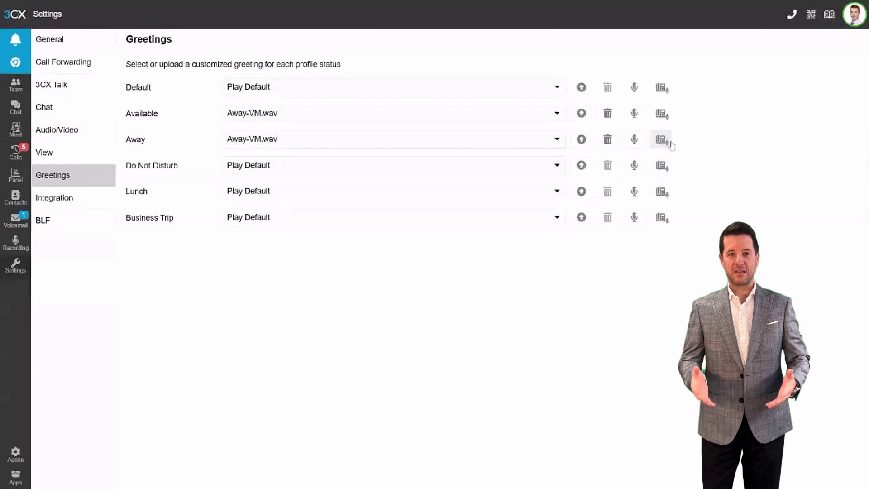
pyautogui.click(634, 139)
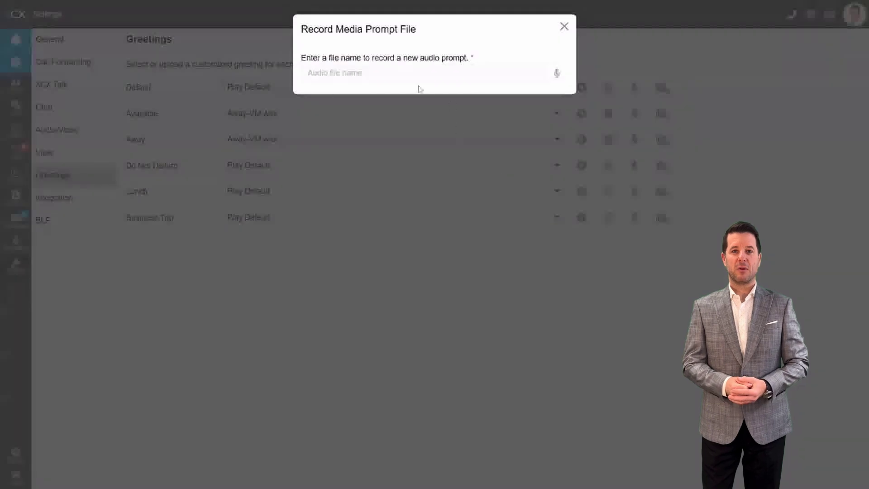
pyautogui.write('Cus')
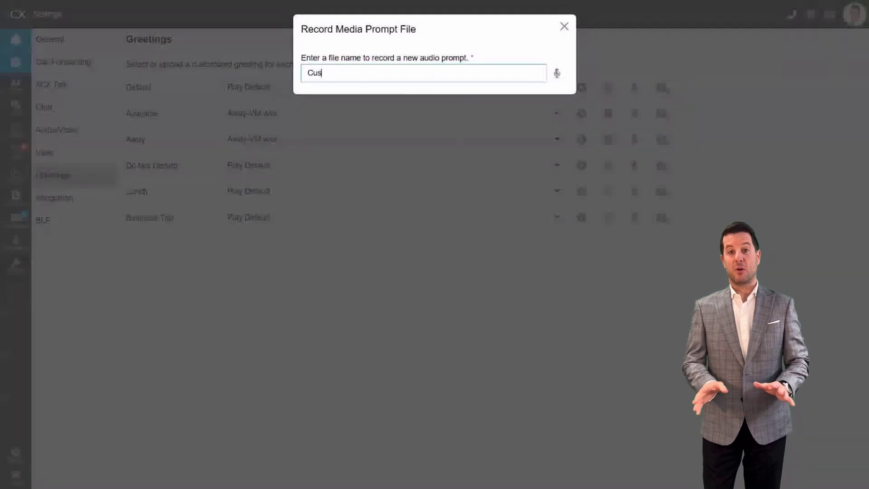
pyautogui.write('tom2')
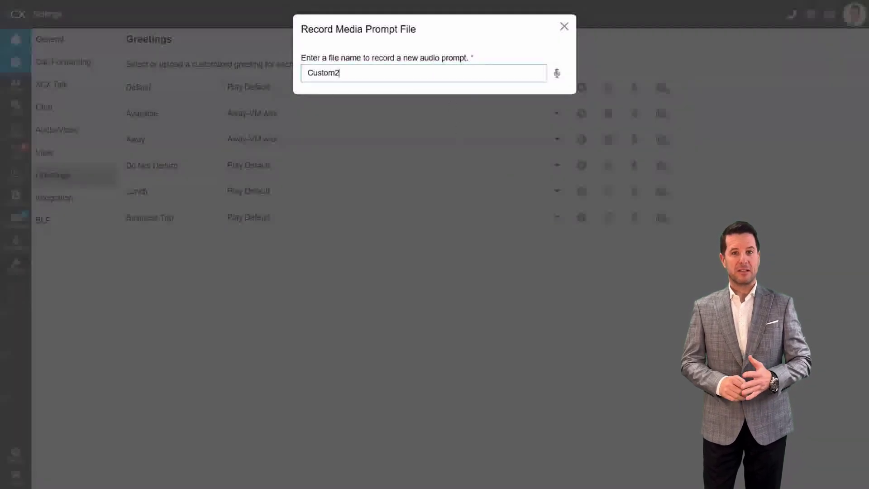
# Close the recording prompt without saving and go to the admin console
pyautogui.click(564, 27)
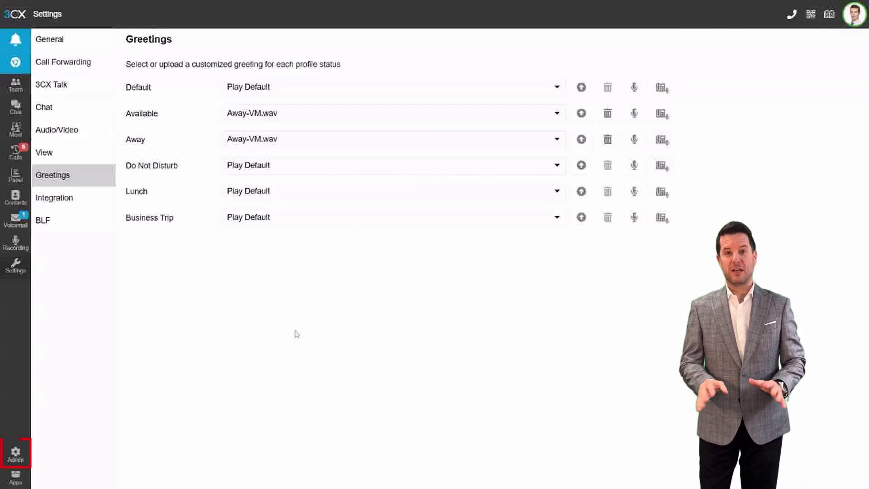
pyautogui.click(12, 459)
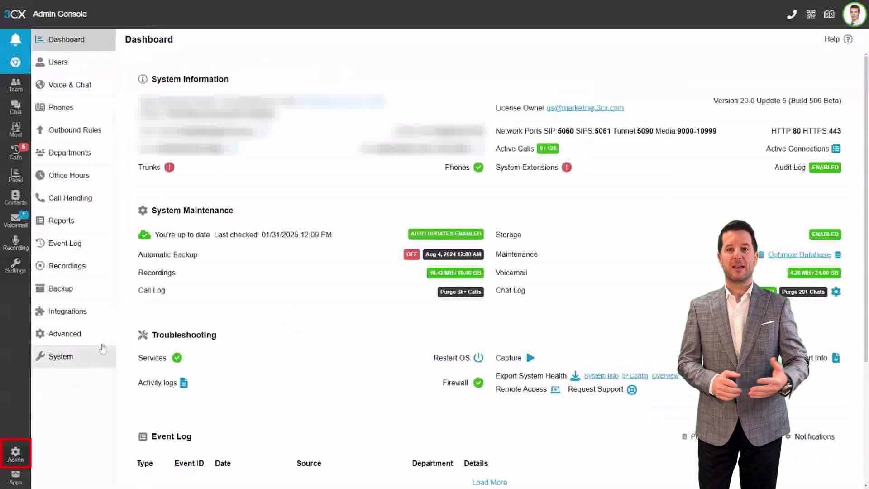
# View user 116's voicemail settings from the admin Users list
pyautogui.click(54, 65)
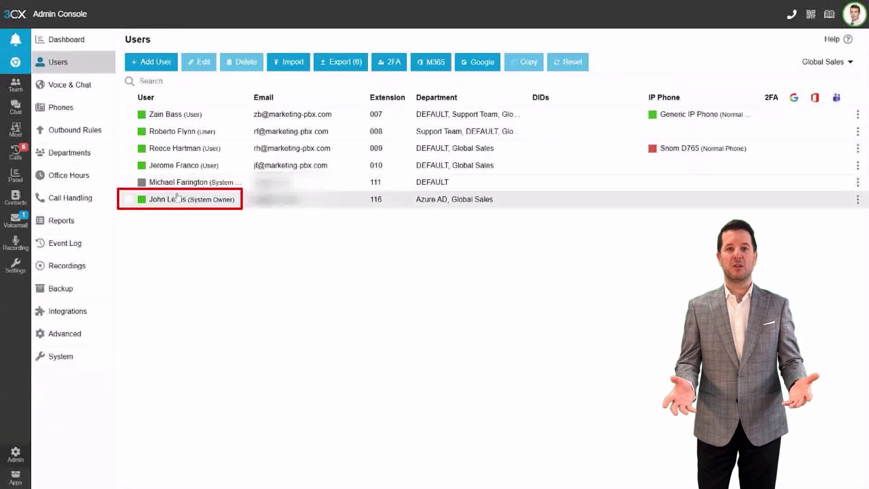
pyautogui.click(176, 196)
pyautogui.click(398, 68)
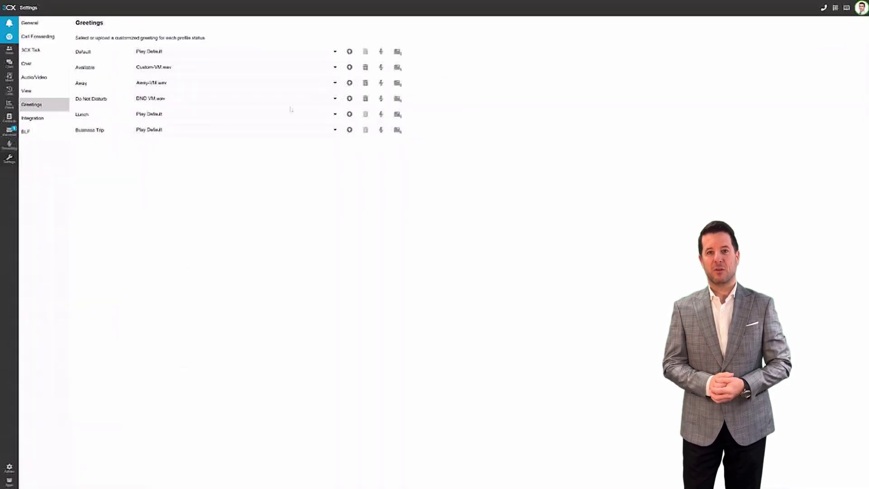
# Assign Lunch VM.wav to Lunch and Travel VM.wav to Business Trip
pyautogui.click(272, 116)
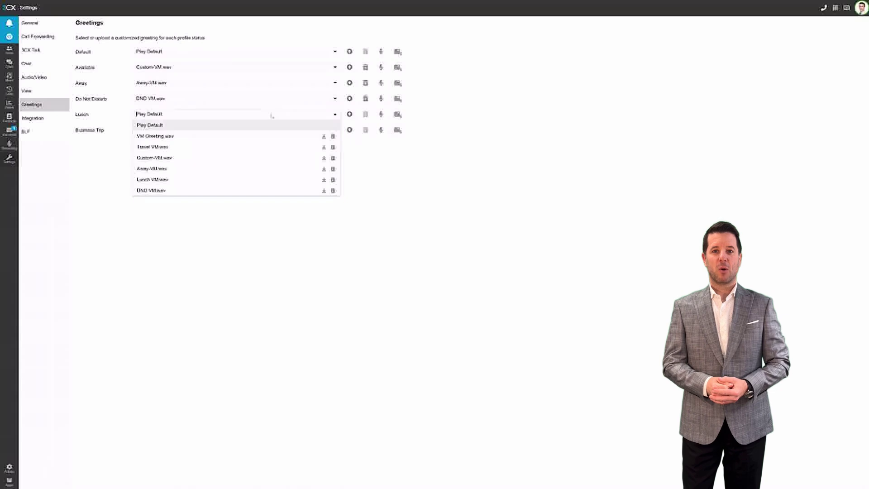
pyautogui.click(172, 181)
pyautogui.click(195, 129)
pyautogui.click(170, 163)
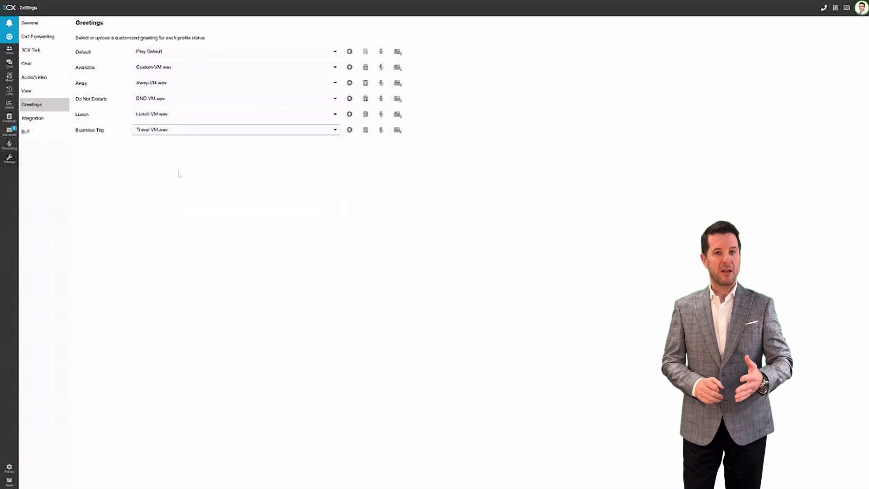